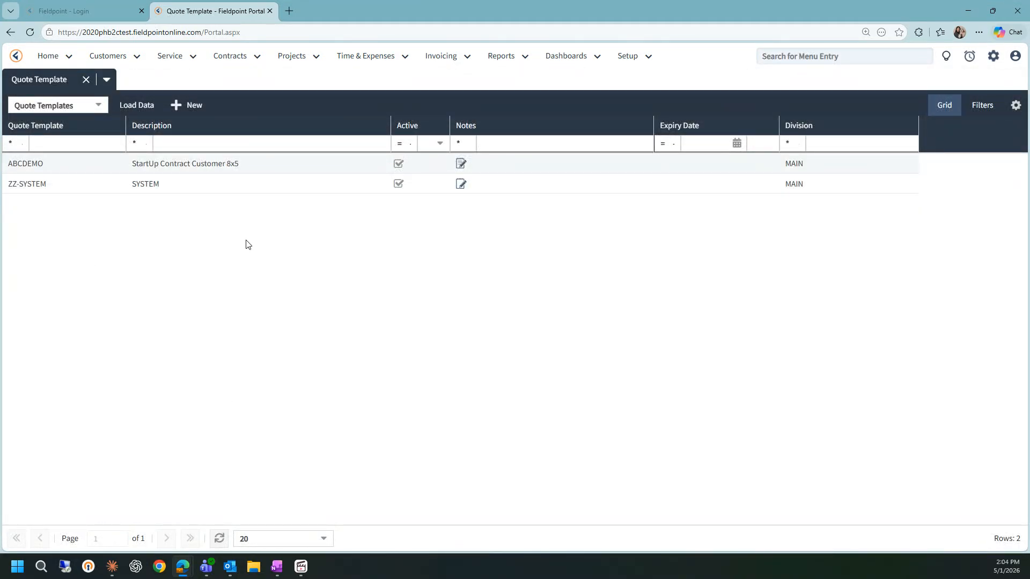
# - Create a new quote template named demo123 with the description demo1234, leaving the expiry date empty
pyautogui.click(178, 106)
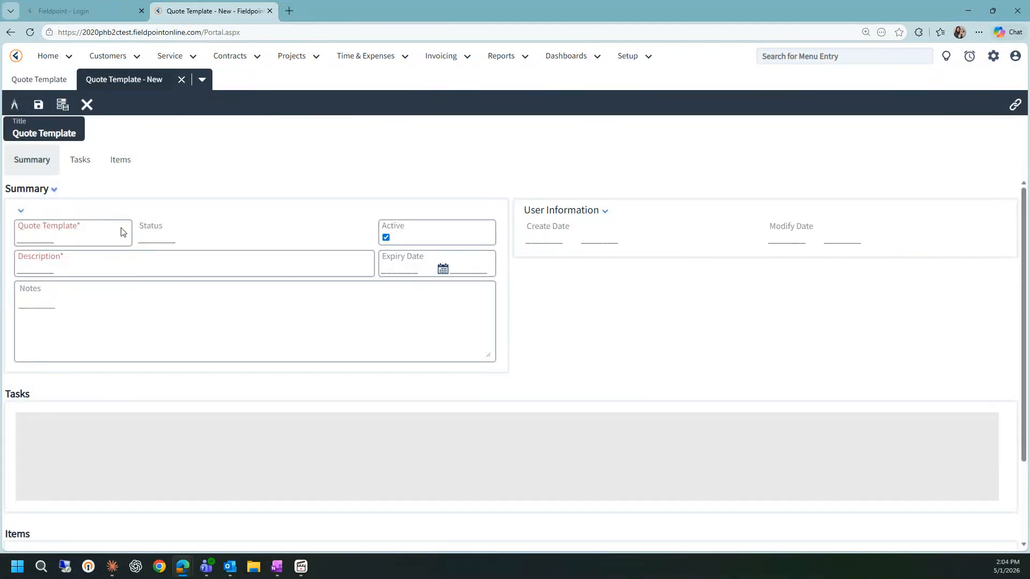
pyautogui.click(81, 237)
pyautogui.write('demo')
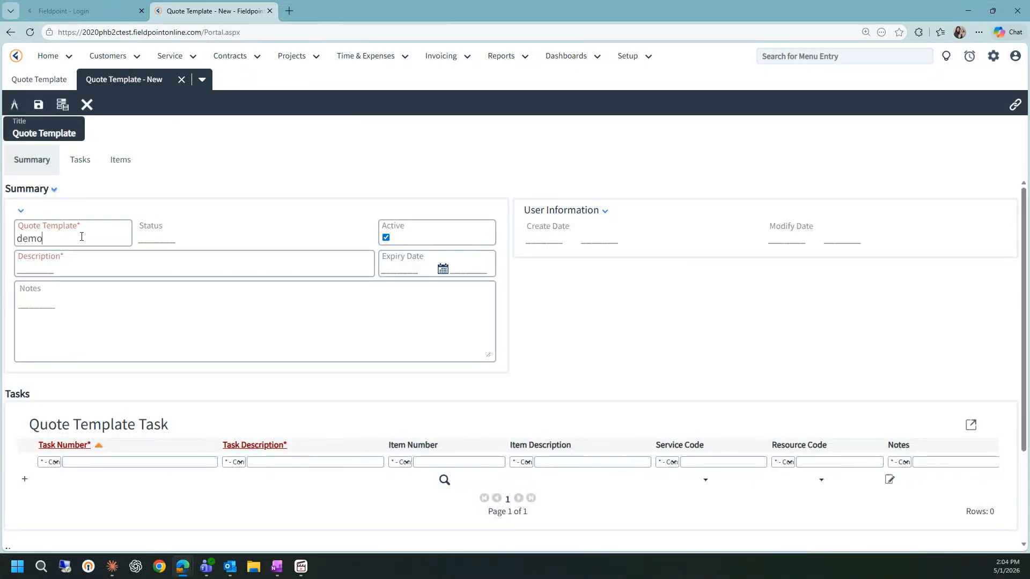
pyautogui.write('123')
pyautogui.click(48, 270)
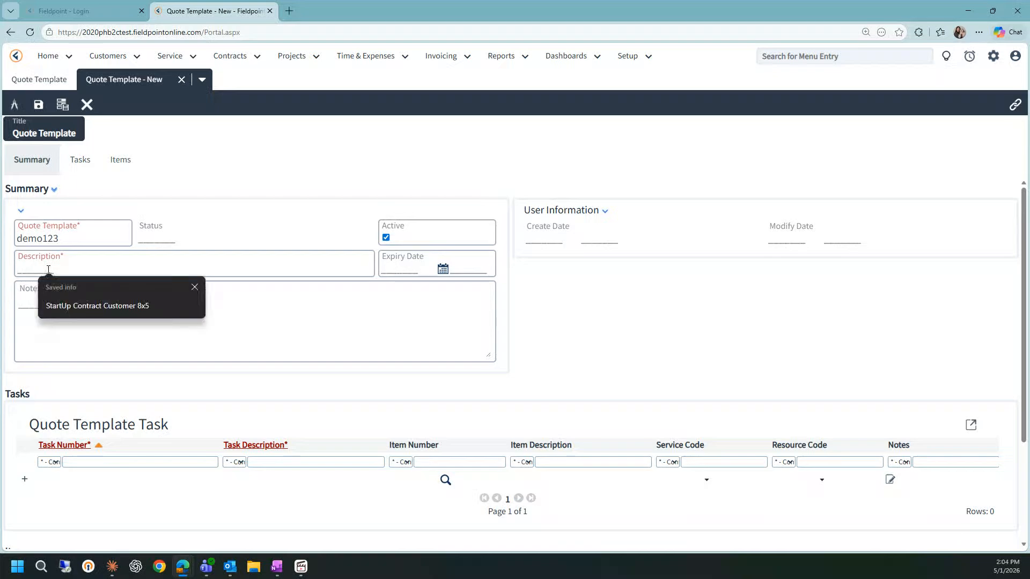
pyautogui.write('demo1234')
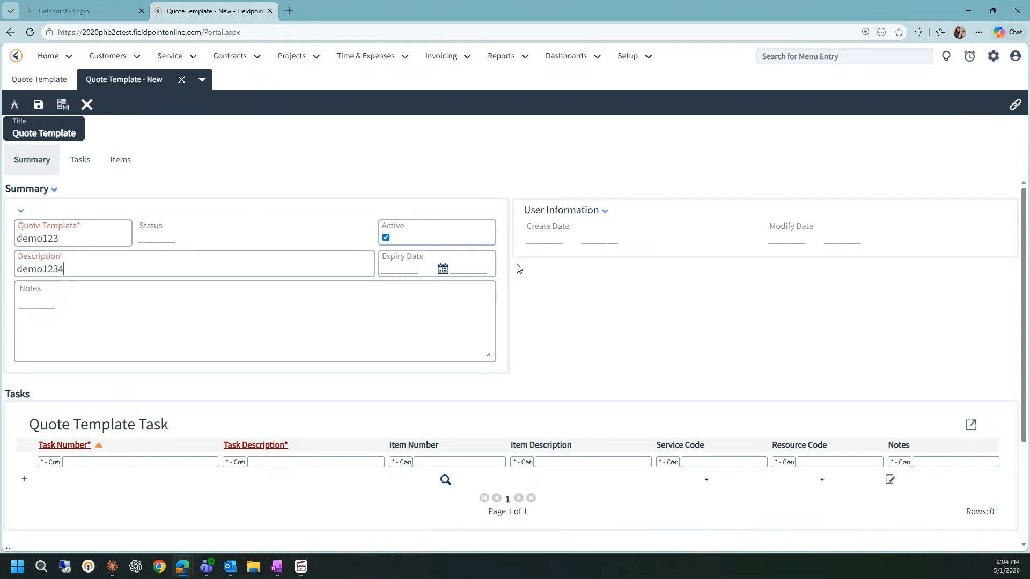
pyautogui.click(442, 268)
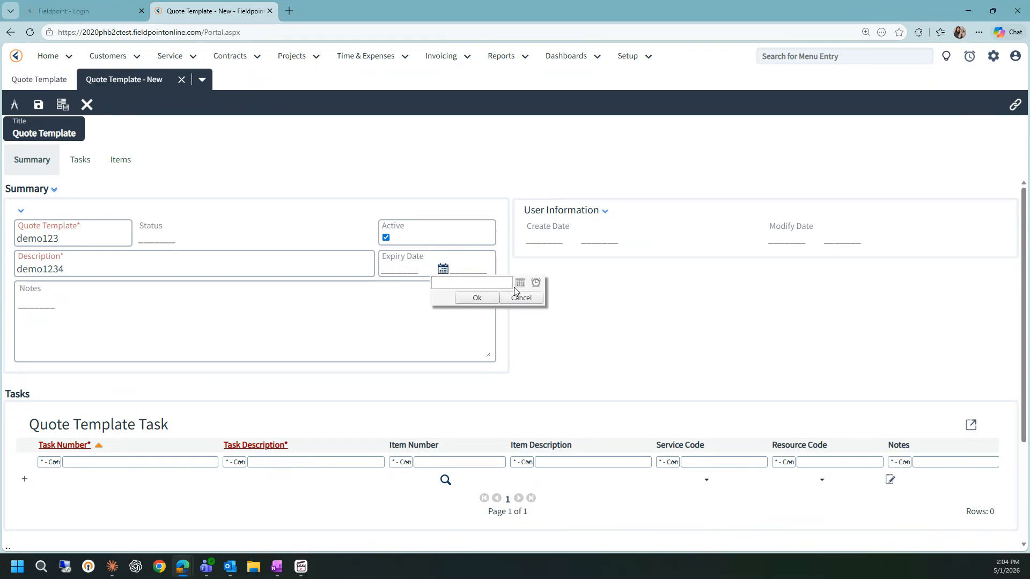
pyautogui.click(521, 299)
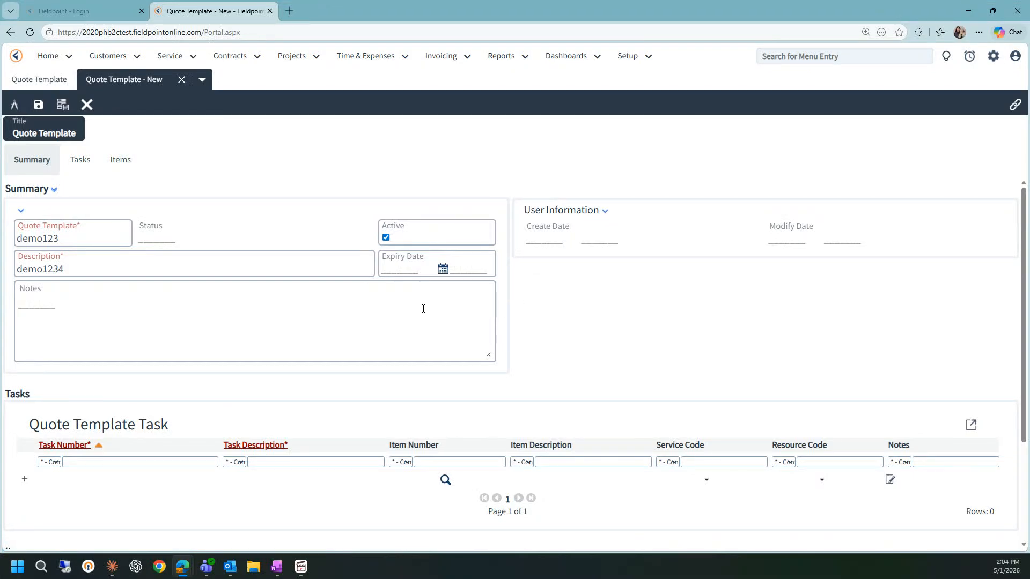
# - Enter 'this is the notes fields.' as the template notes and save the template
pyautogui.click(388, 313)
pyautogui.write('this is the no')
pyautogui.write('tes fri')
pyautogui.write('ril')
pyautogui.write('lds.')
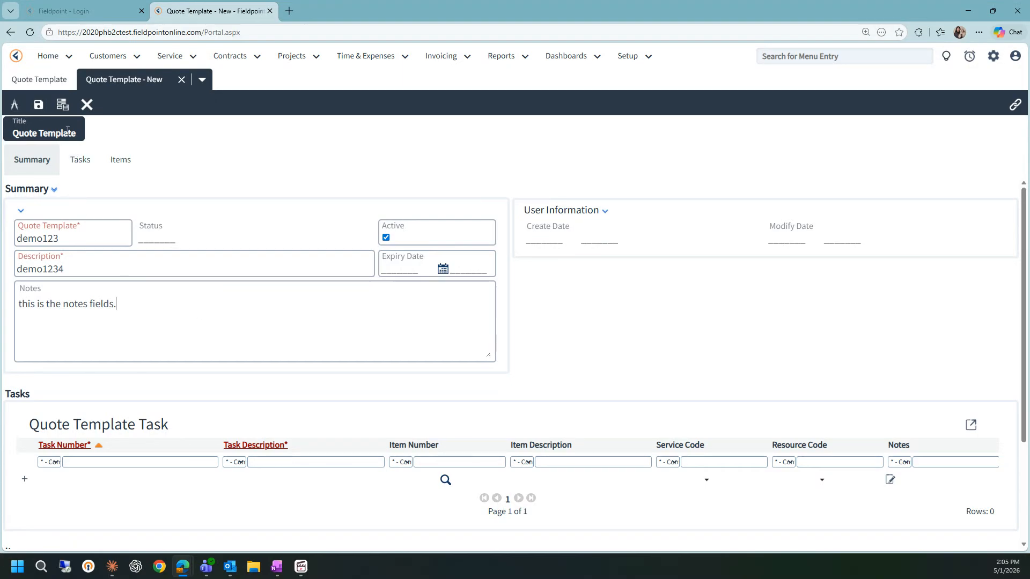
pyautogui.click(62, 104)
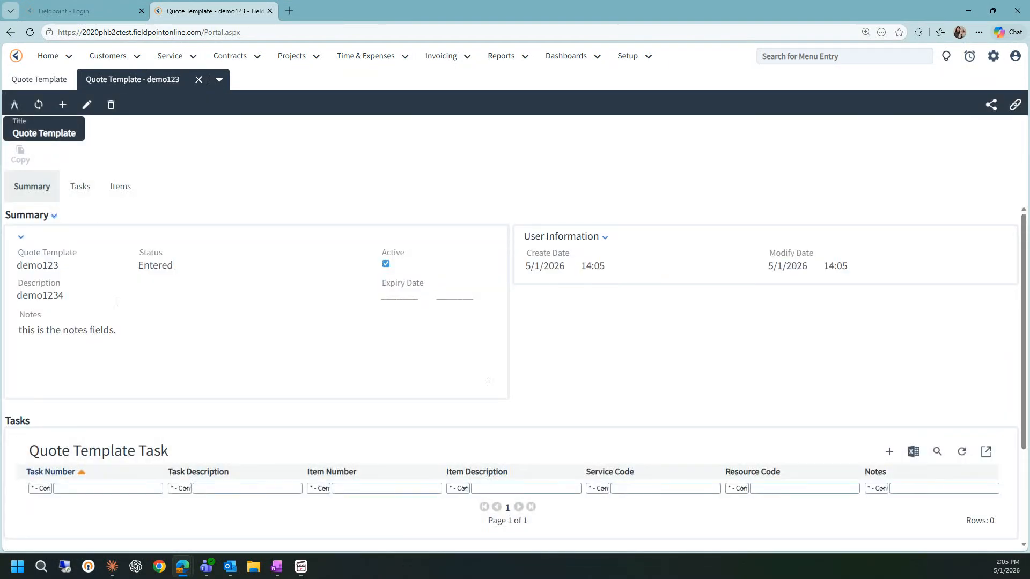
# - Browse the saved template's Tasks and Items sections
pyautogui.click(82, 190)
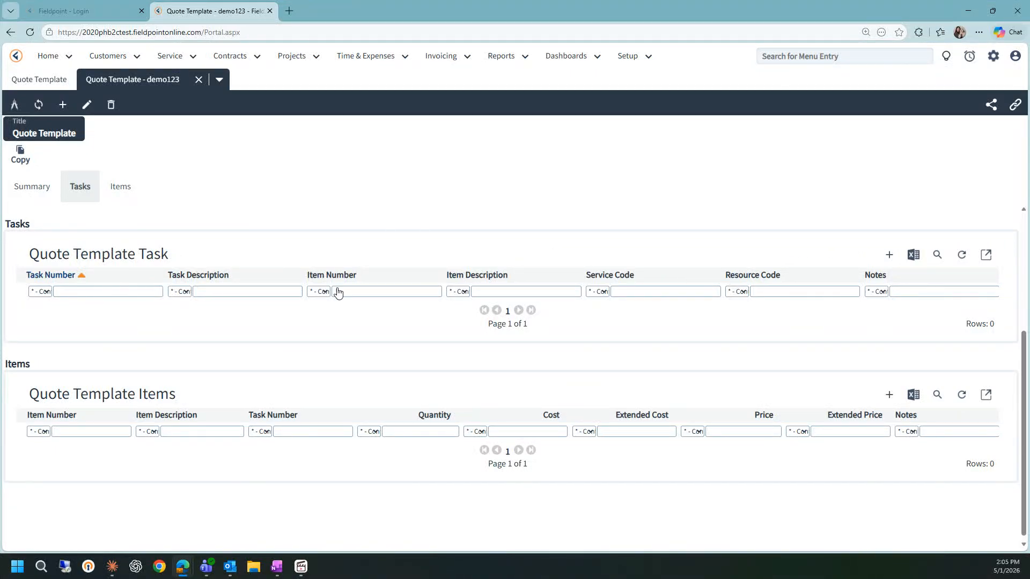
pyautogui.click(123, 186)
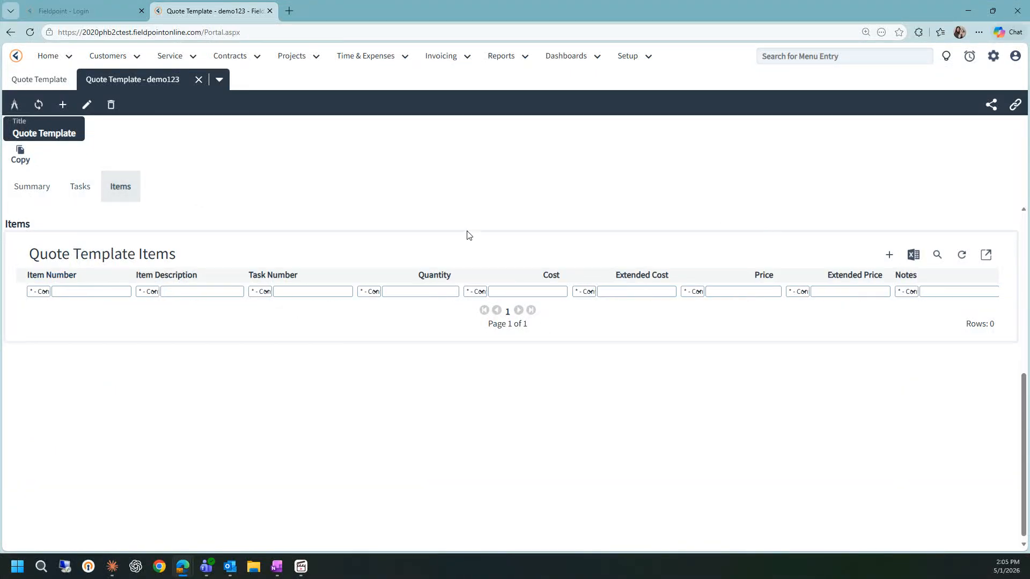
pyautogui.click(77, 194)
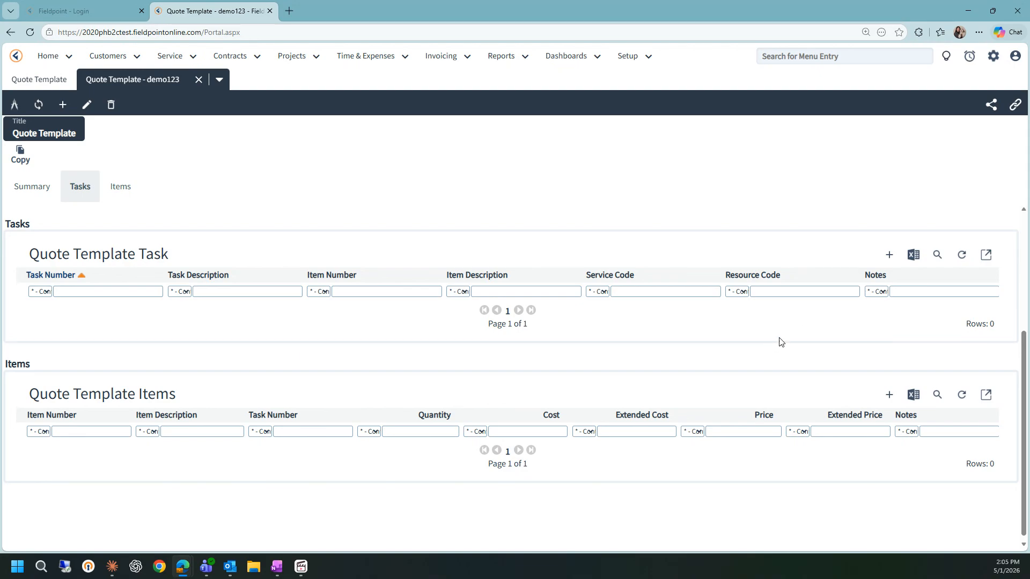
# - Open a new template task and review the employee, service and coverage code option lists
pyautogui.click(888, 256)
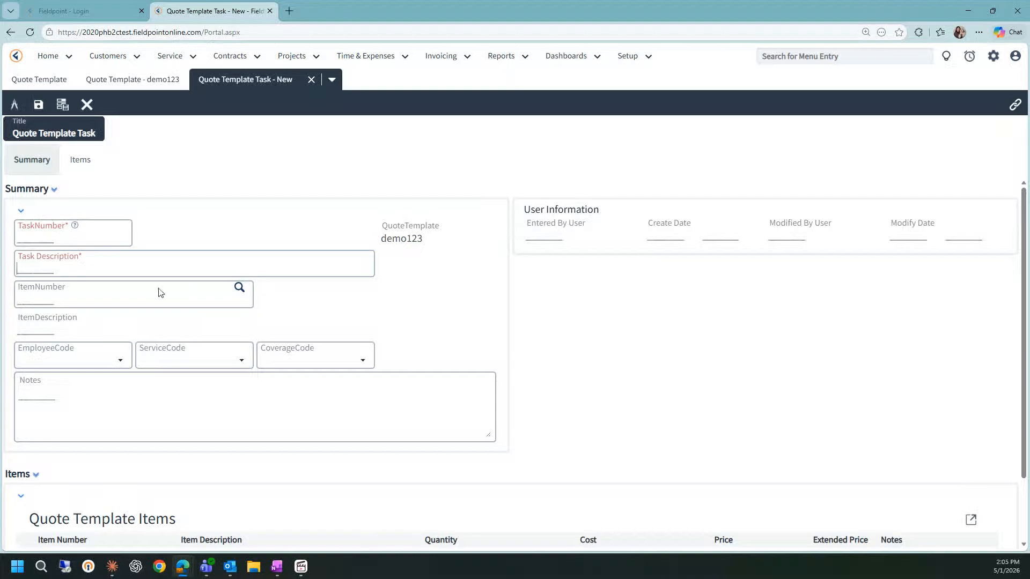
pyautogui.click(69, 363)
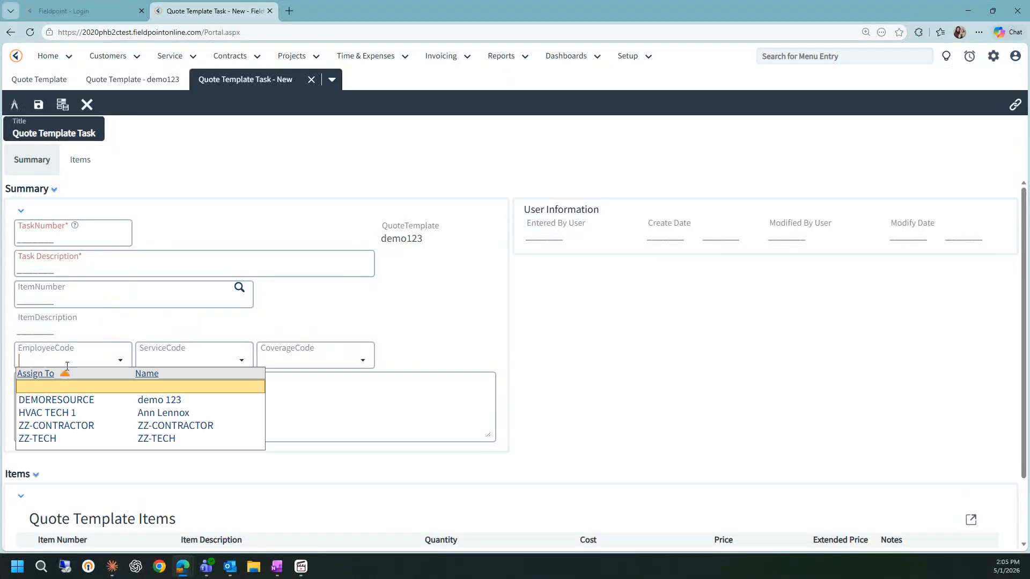
pyautogui.click(185, 358)
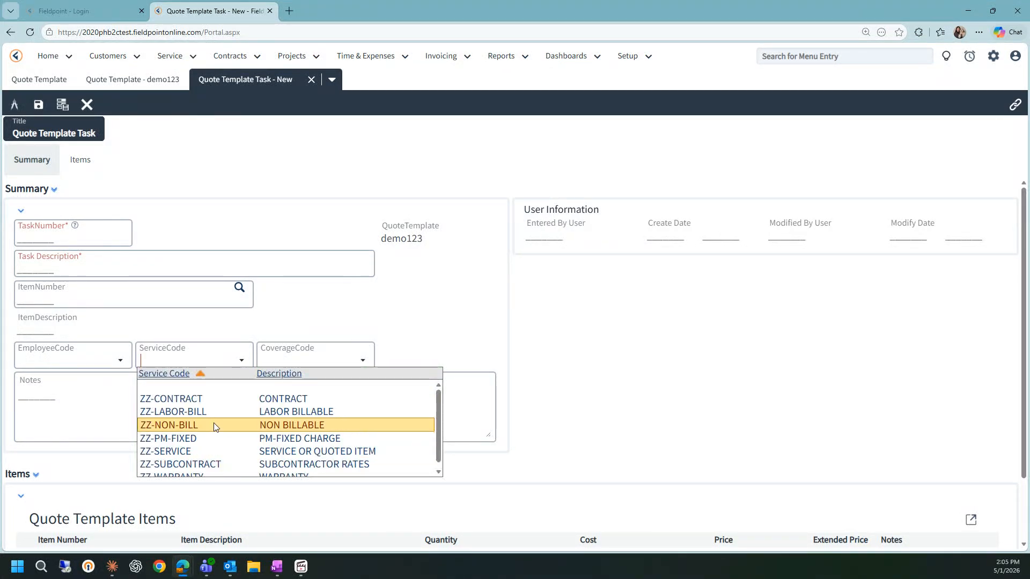
pyautogui.click(108, 413)
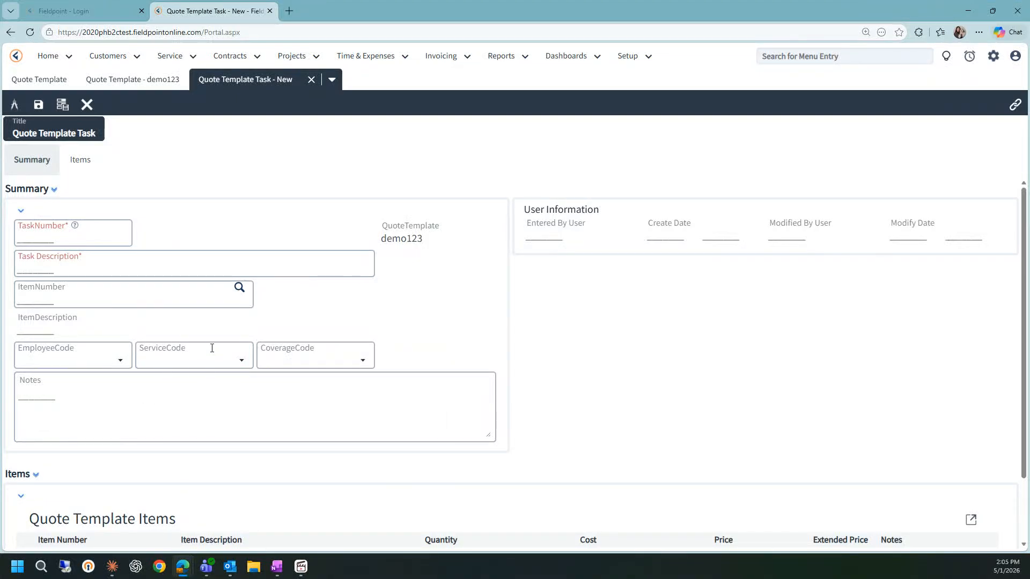
pyautogui.click(273, 367)
pyautogui.click(198, 409)
pyautogui.click(293, 364)
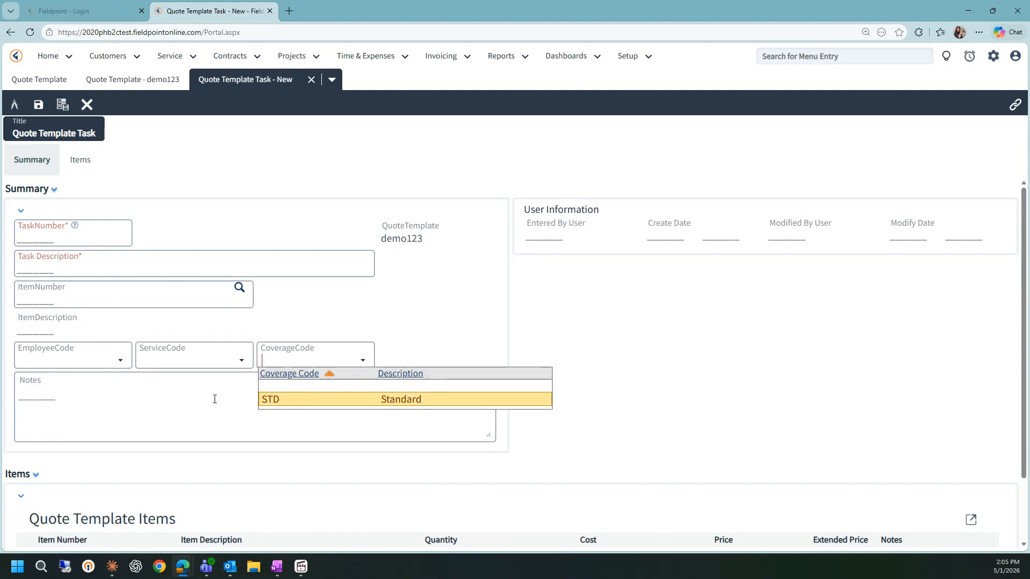
pyautogui.click(146, 407)
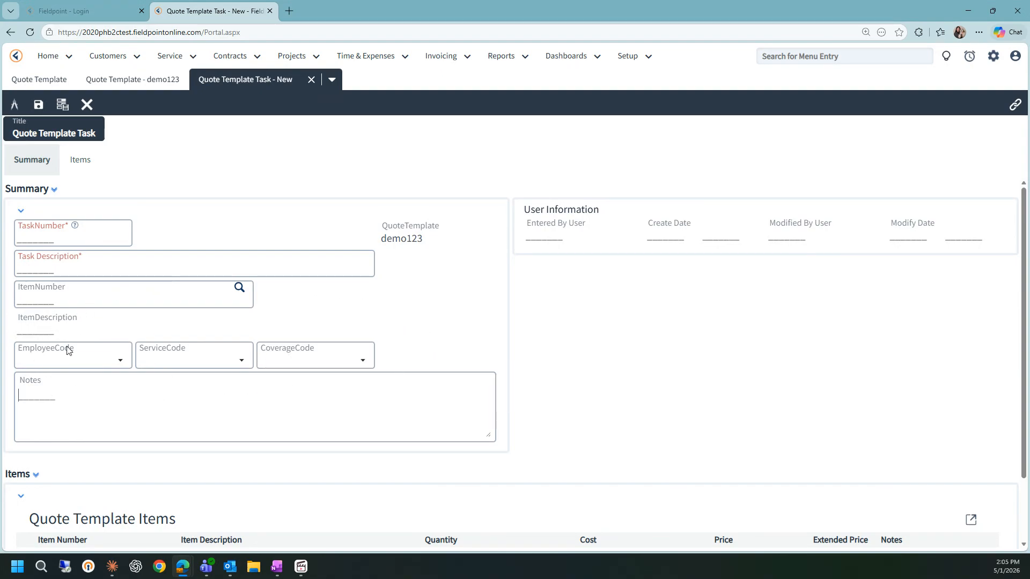
# - Set the task number to 1, task description to 1 and notes to 1, then save the task
pyautogui.click(44, 239)
pyautogui.write('11')
pyautogui.click(69, 394)
pyautogui.write('1')
pyautogui.click(39, 105)
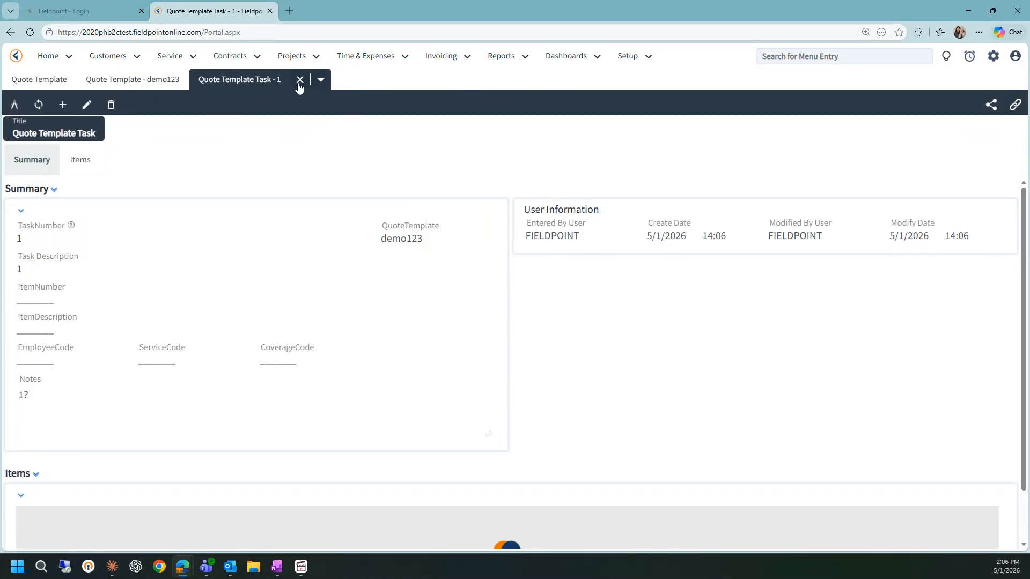
# - Return to the template, add a new template item and pick item 26SCA560W003 from the item master
pyautogui.click(299, 80)
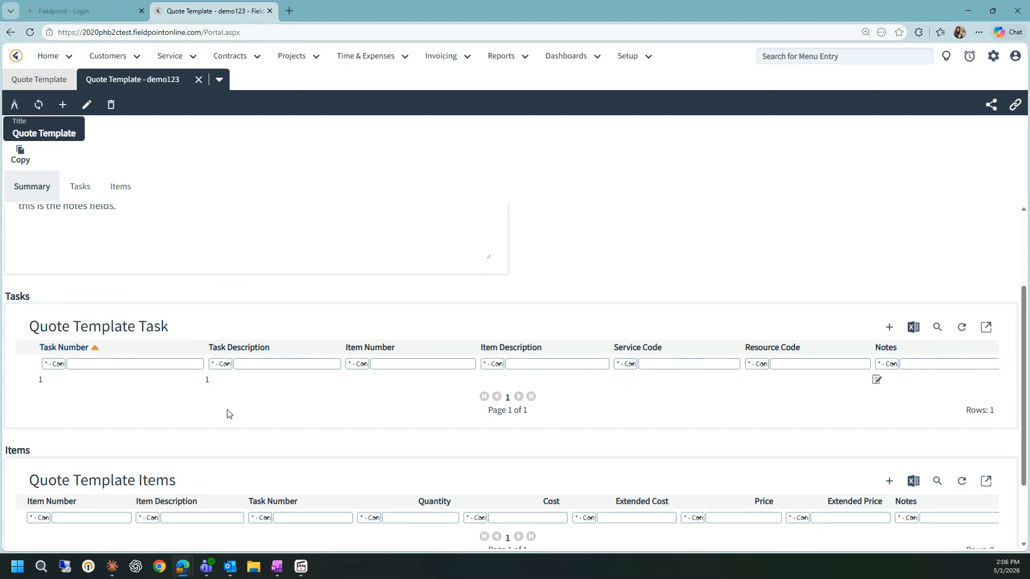
pyautogui.scroll(-2, 227, 413)
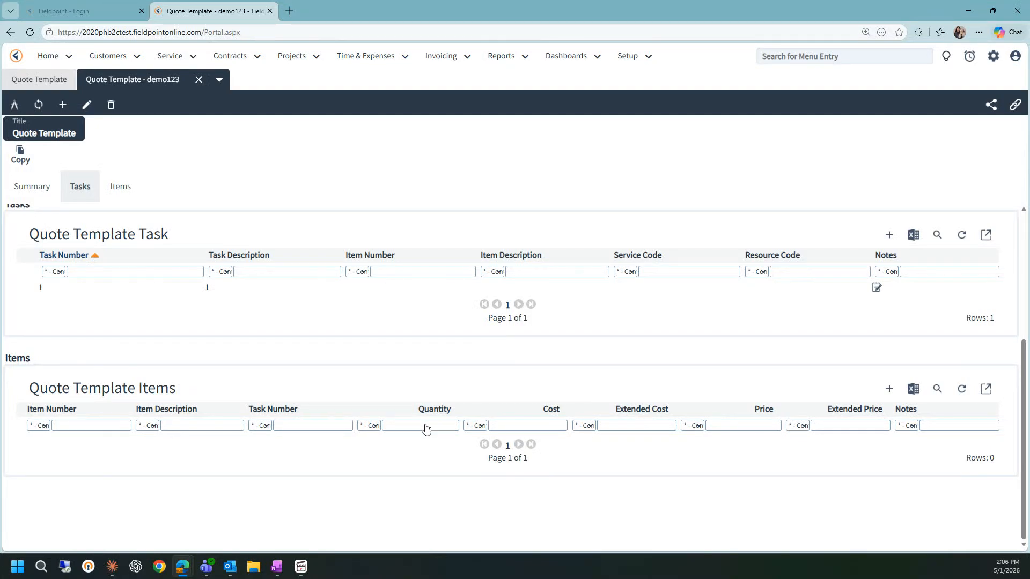
pyautogui.click(888, 388)
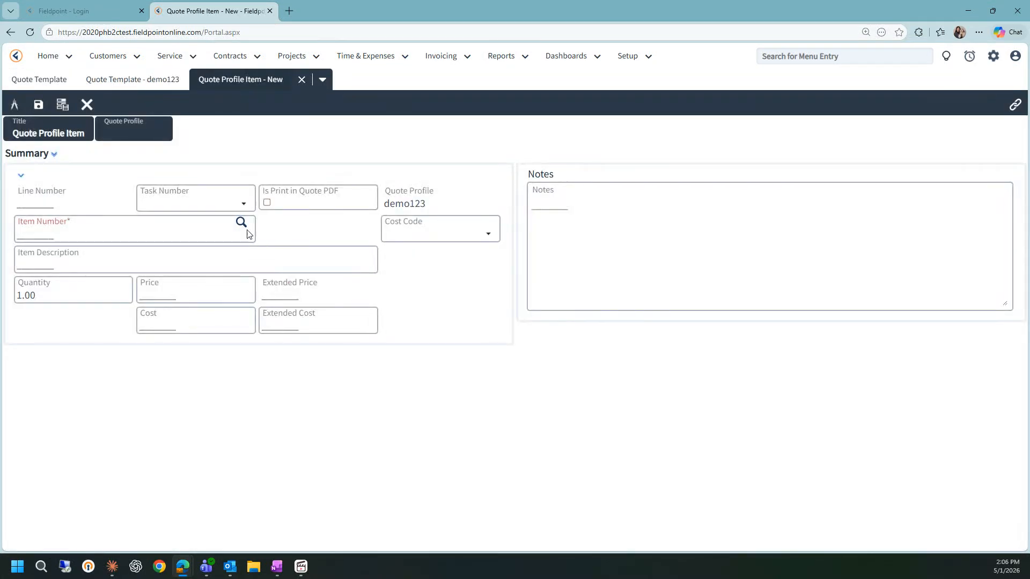
pyautogui.click(222, 204)
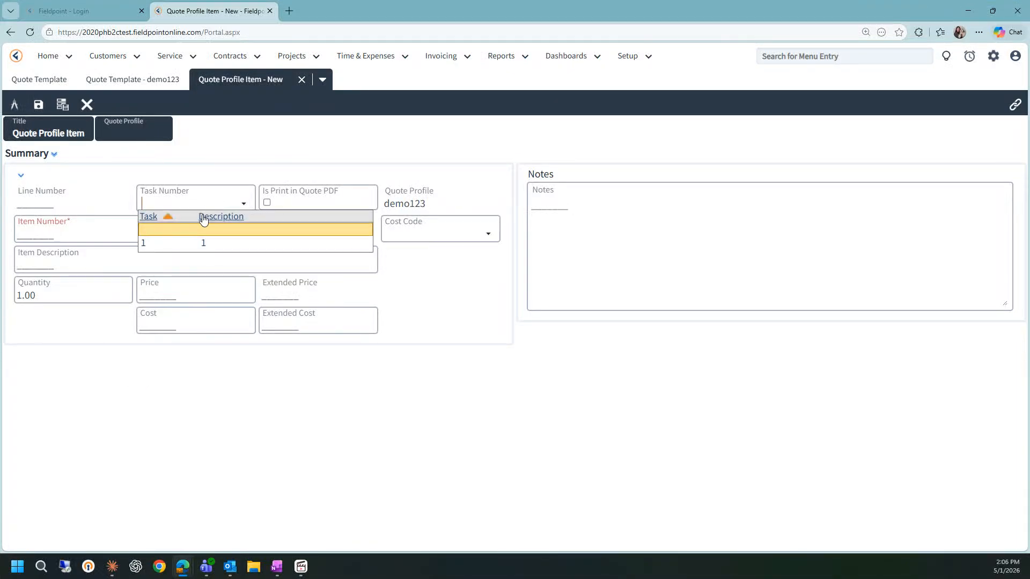
pyautogui.click(211, 163)
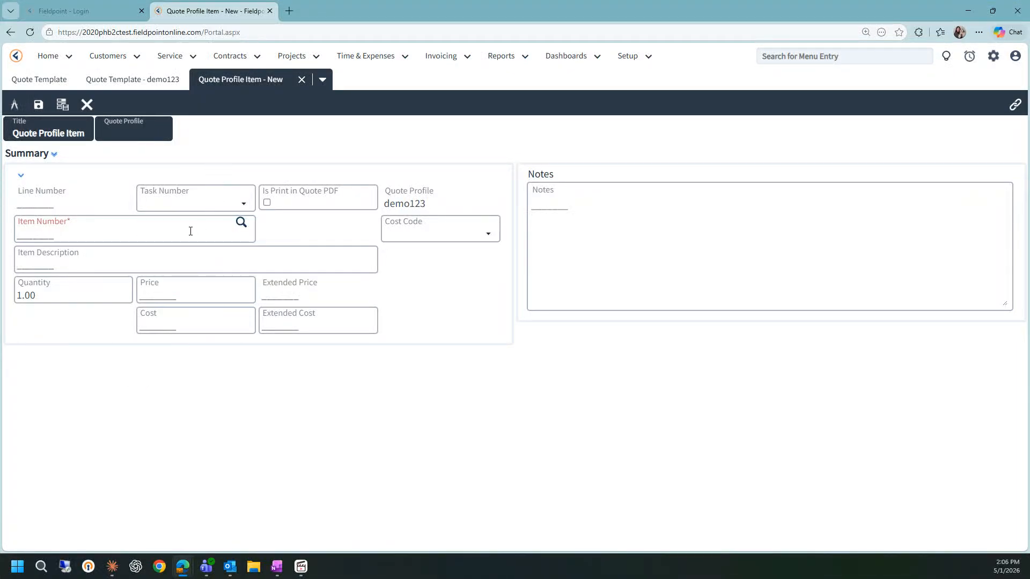
pyautogui.click(241, 223)
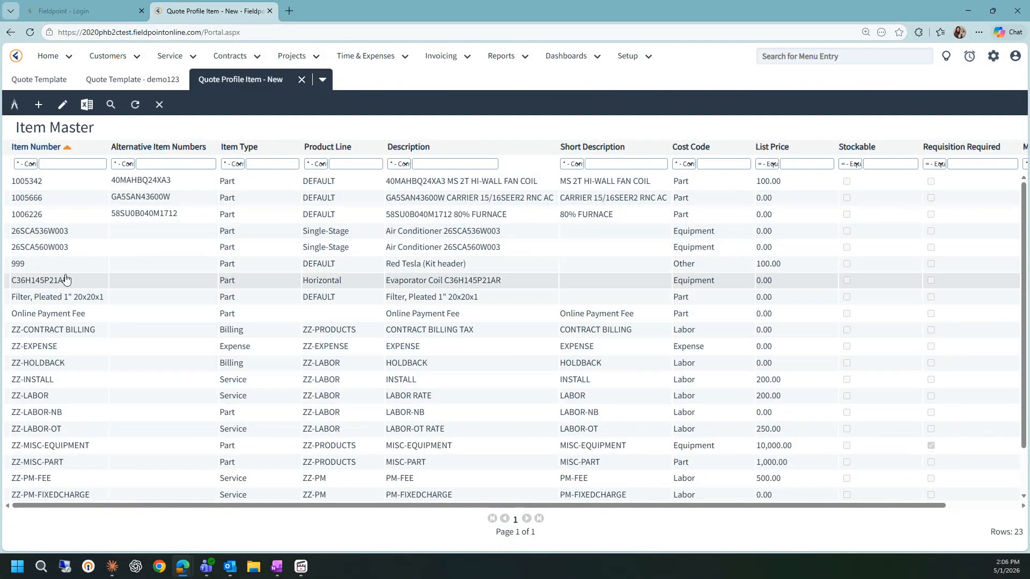
pyautogui.click(72, 249)
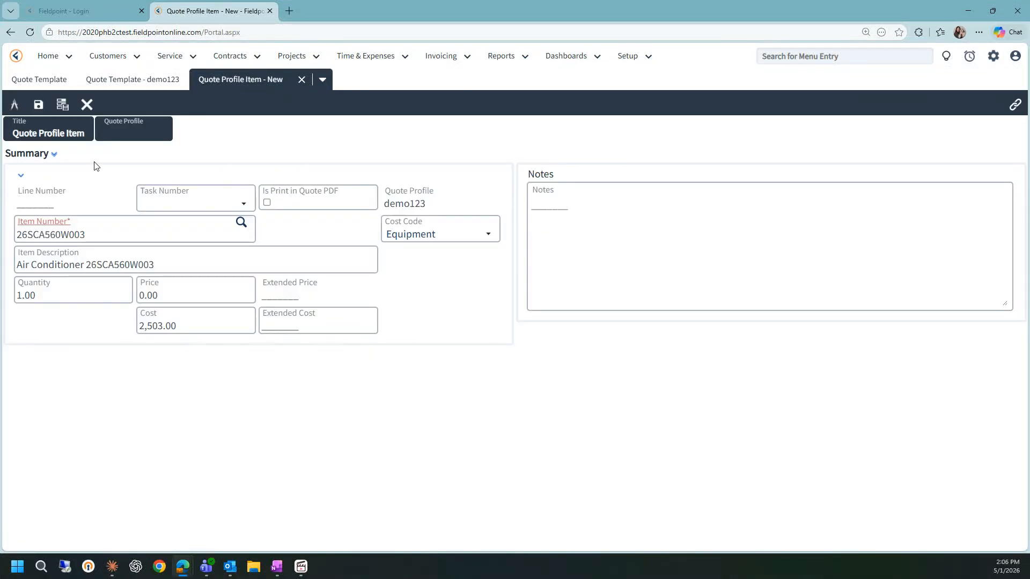
# - Change the item description to 'Air Conditioner 26SCA560W003 can modify'
pyautogui.moveTo(156, 265); pyautogui.dragTo(19, 261)
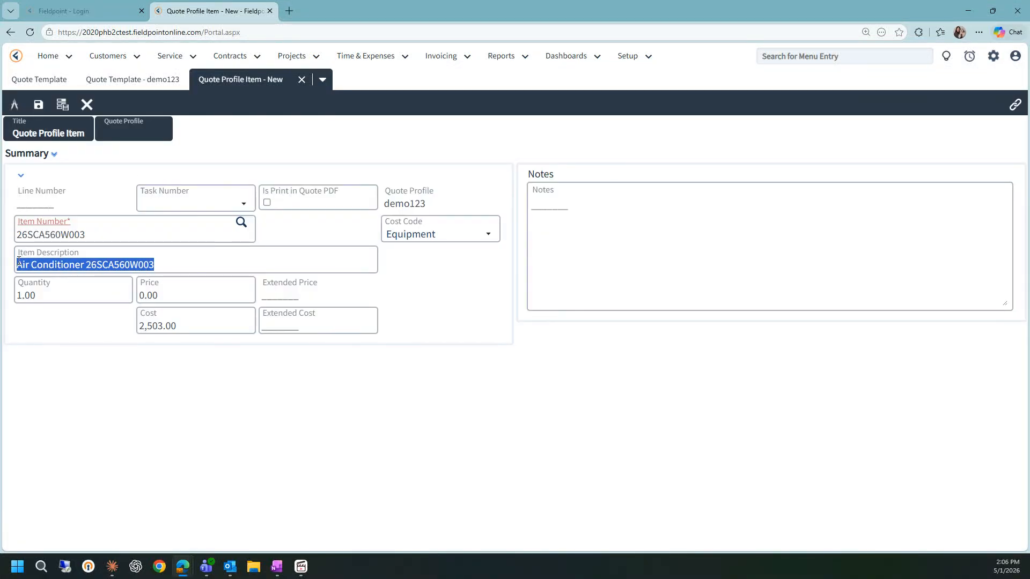
pyautogui.click(188, 265)
pyautogui.write('c')
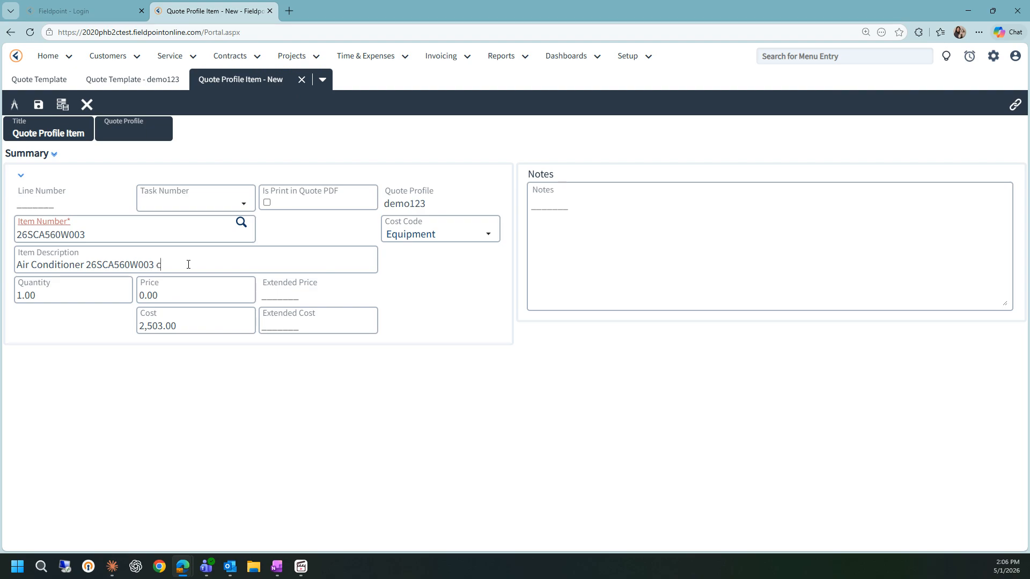
pyautogui.write('an modify')
pyautogui.moveTo(45, 298); pyautogui.dragTo(15, 298)
pyautogui.moveTo(160, 296); pyautogui.dragTo(138, 295)
pyautogui.write('3000.00')
pyautogui.moveTo(191, 327); pyautogui.dragTo(147, 314)
pyautogui.click(209, 325)
pyautogui.click(190, 327)
pyautogui.click(163, 326)
pyautogui.click(266, 203)
pyautogui.click(266, 203)
pyautogui.click(267, 204)
pyautogui.click(266, 202)
pyautogui.click(188, 294)
pyautogui.write('0.00')
# - Save the template item and review it in the template's item list
pyautogui.click(39, 106)
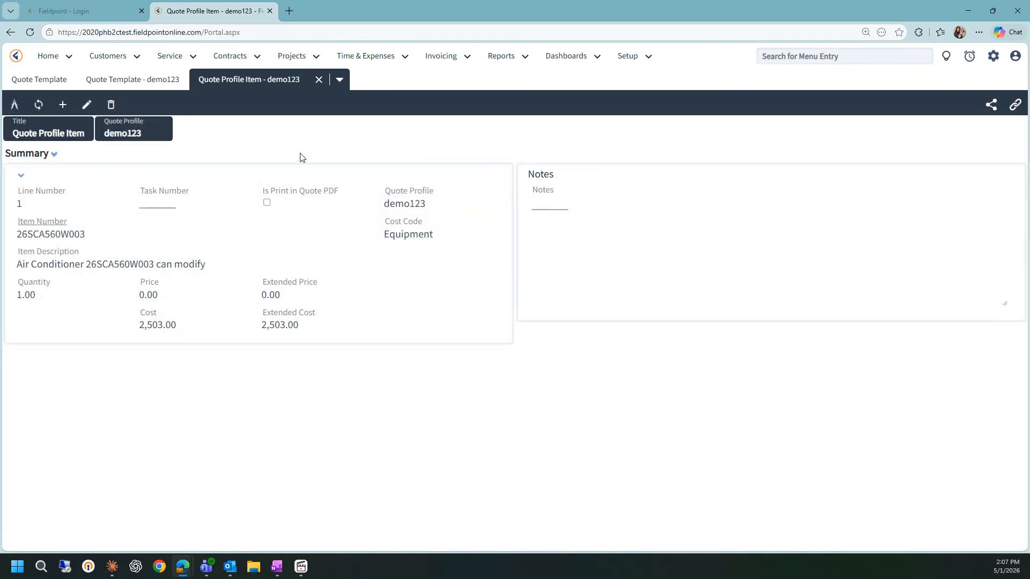
pyautogui.click(318, 79)
pyautogui.scroll(-2, 150, 289)
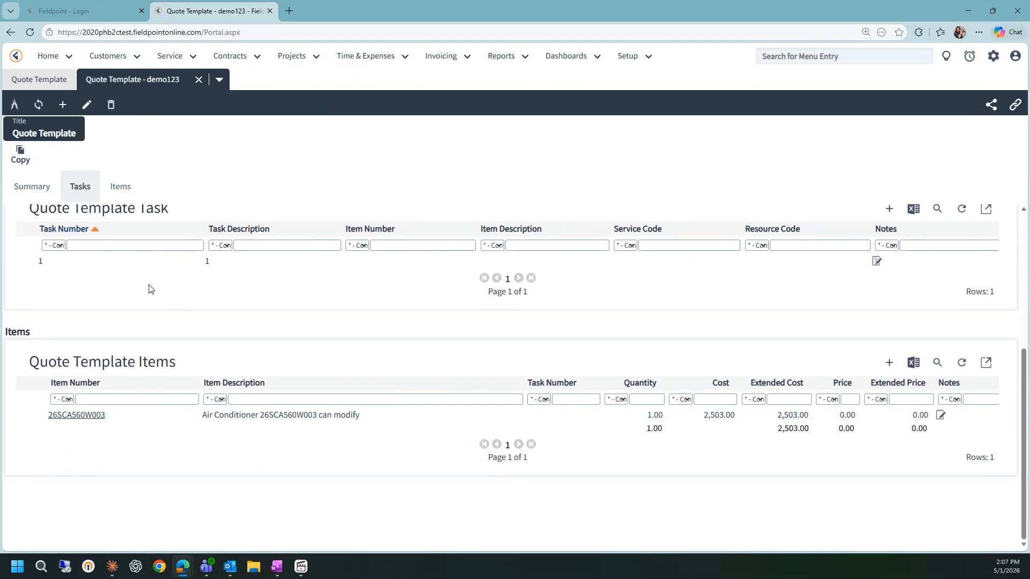
pyautogui.scroll(5, 163, 289)
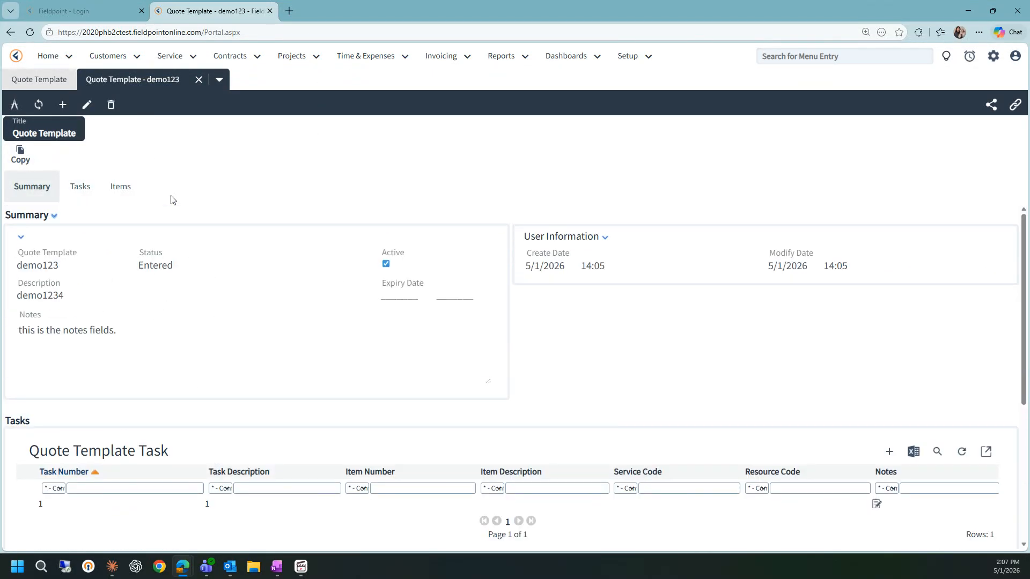
# - Close the template and open quote 100009-bett from the Service quotes list
pyautogui.click(198, 79)
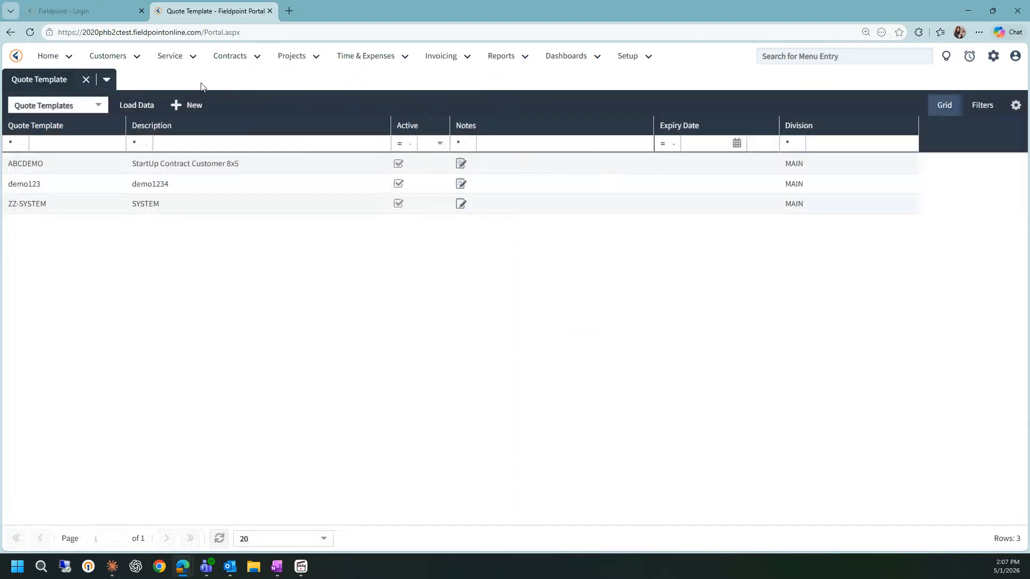
pyautogui.click(170, 60)
pyautogui.click(198, 202)
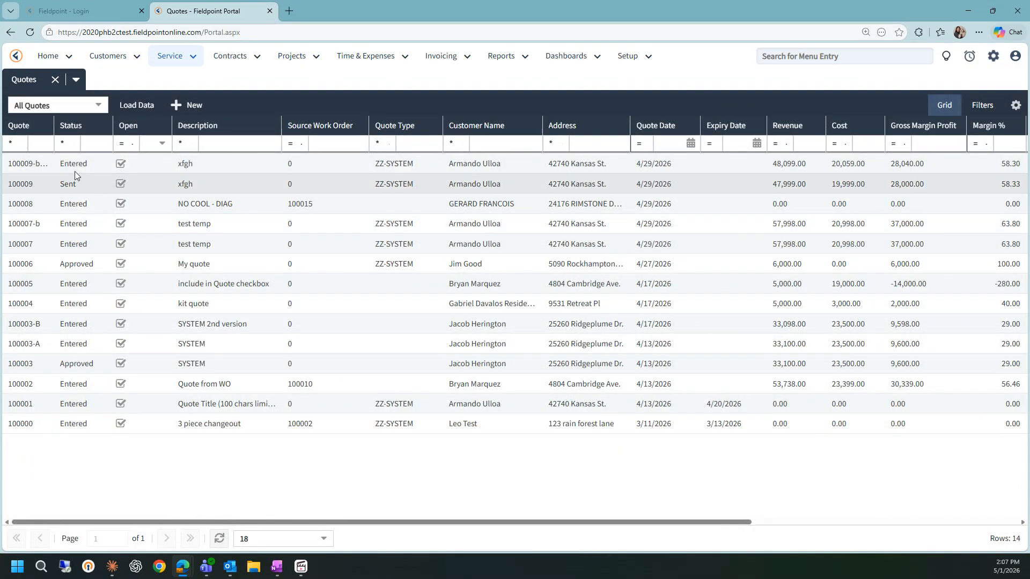
pyautogui.doubleClick(48, 163)
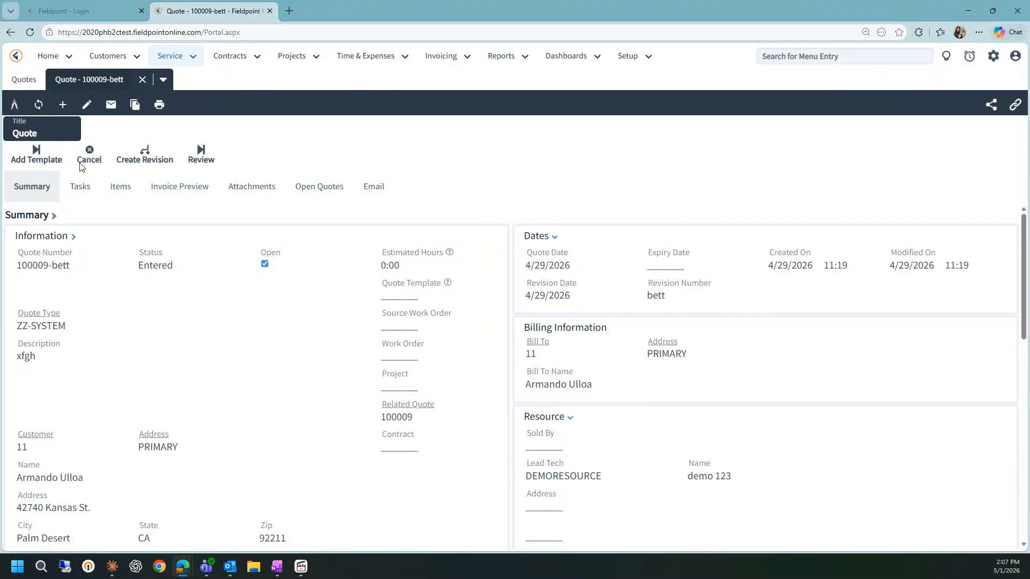
# - Add the demo123 quote template to the quote
pyautogui.click(39, 157)
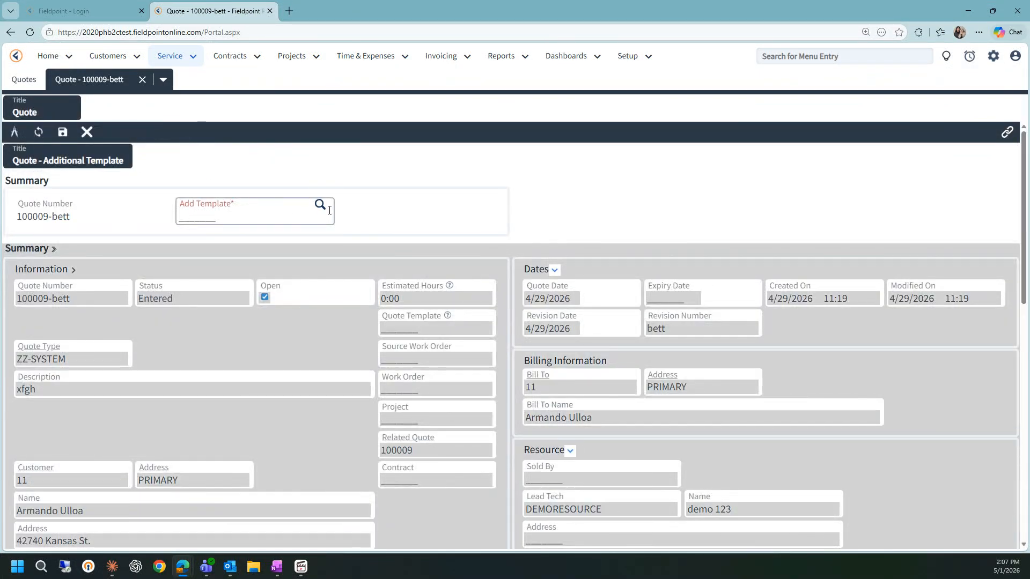
pyautogui.click(321, 205)
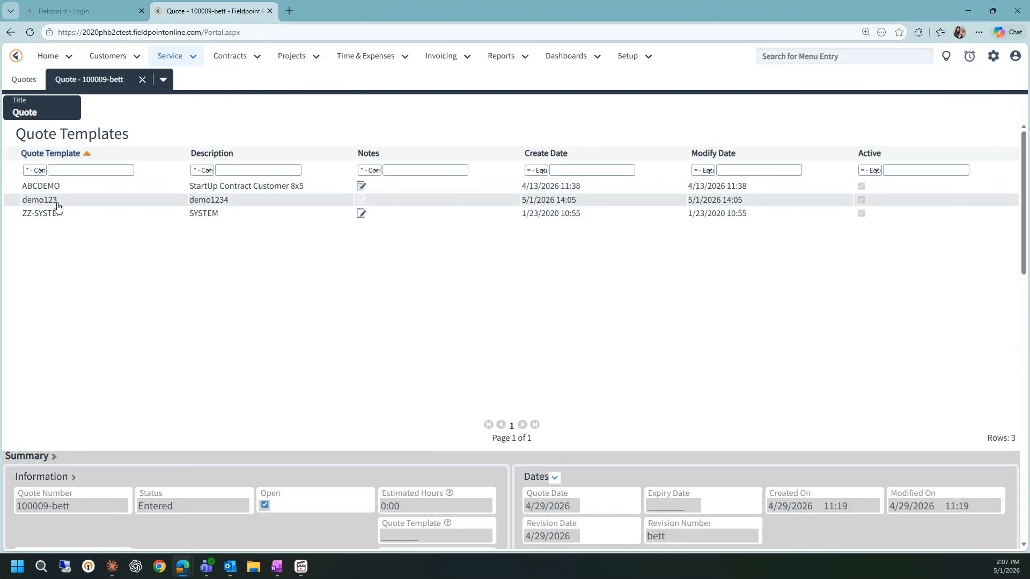
pyautogui.click(57, 203)
pyautogui.click(63, 134)
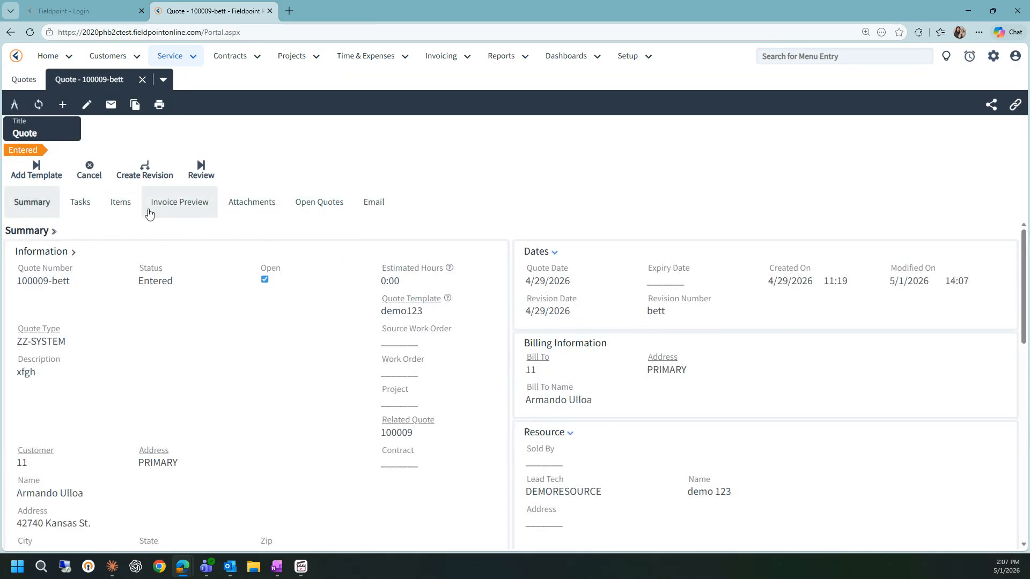
# - Review the quote's tasks and items, opening the added 26SCA560W003 item's details
pyautogui.click(78, 210)
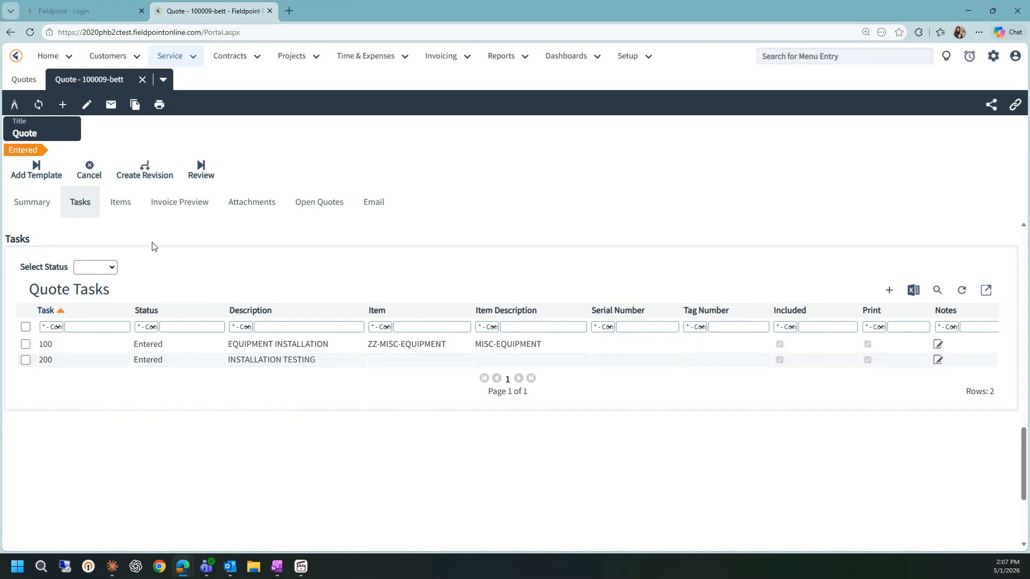
pyautogui.click(121, 212)
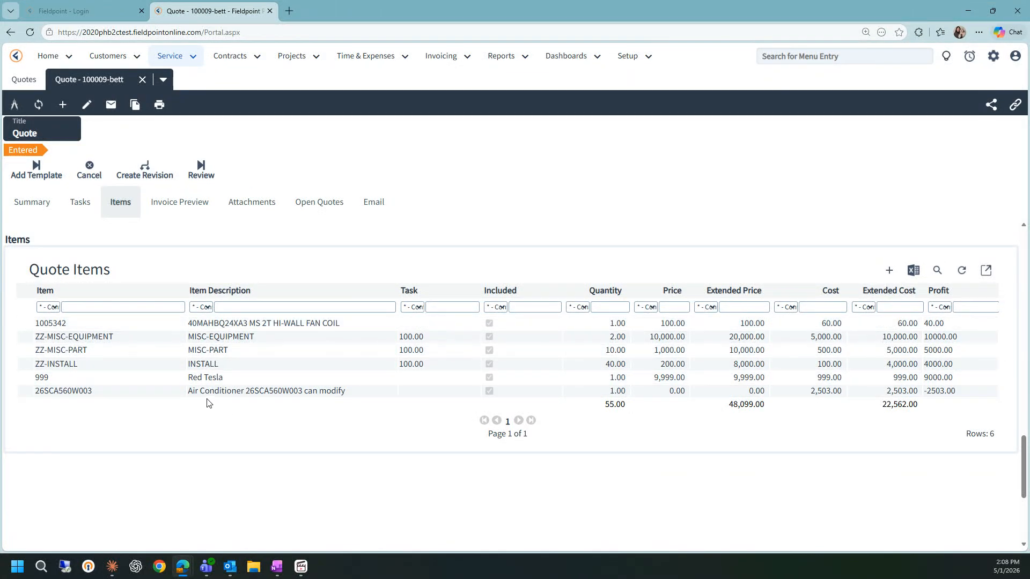
pyautogui.doubleClick(231, 393)
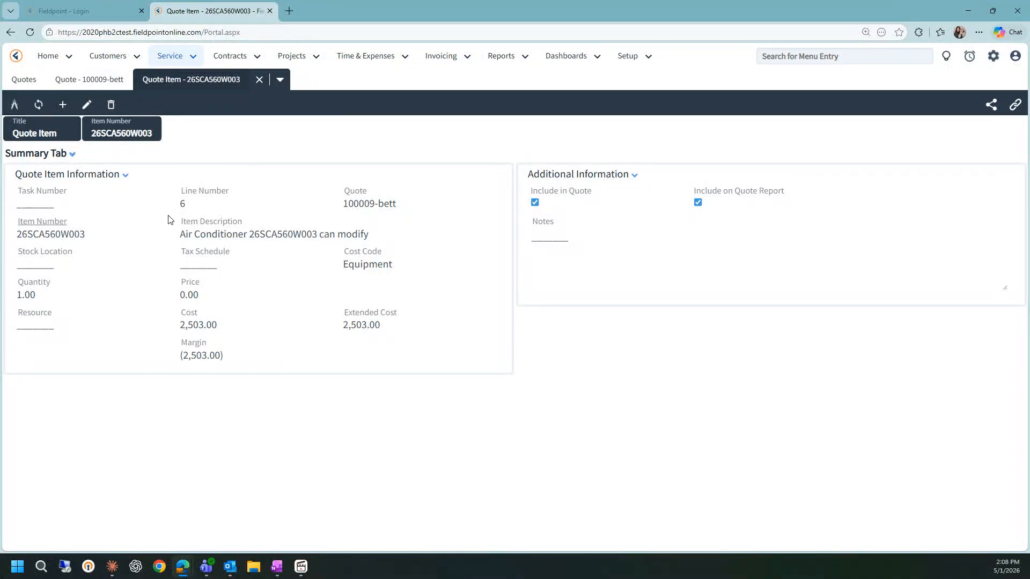
pyautogui.click(259, 80)
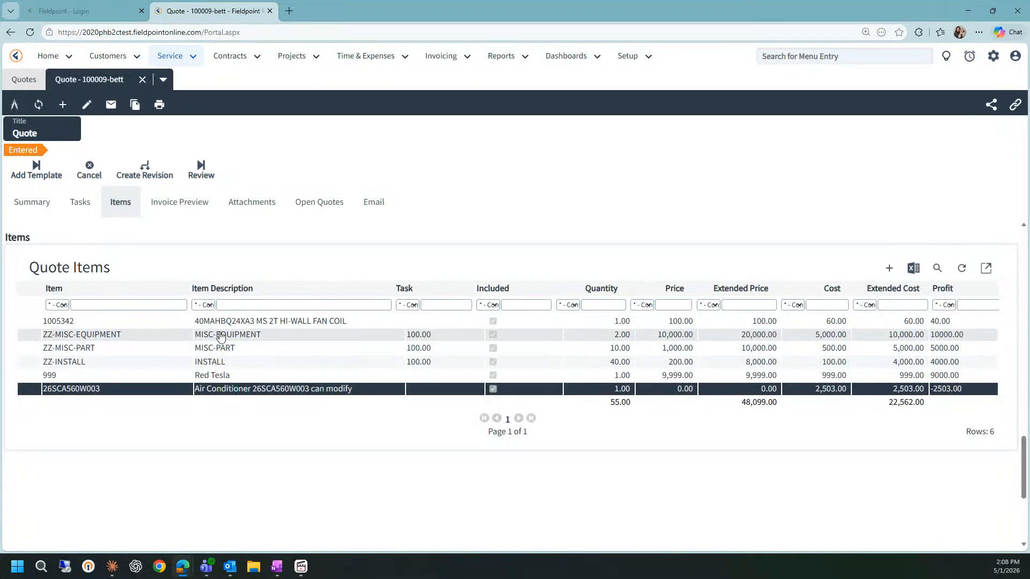